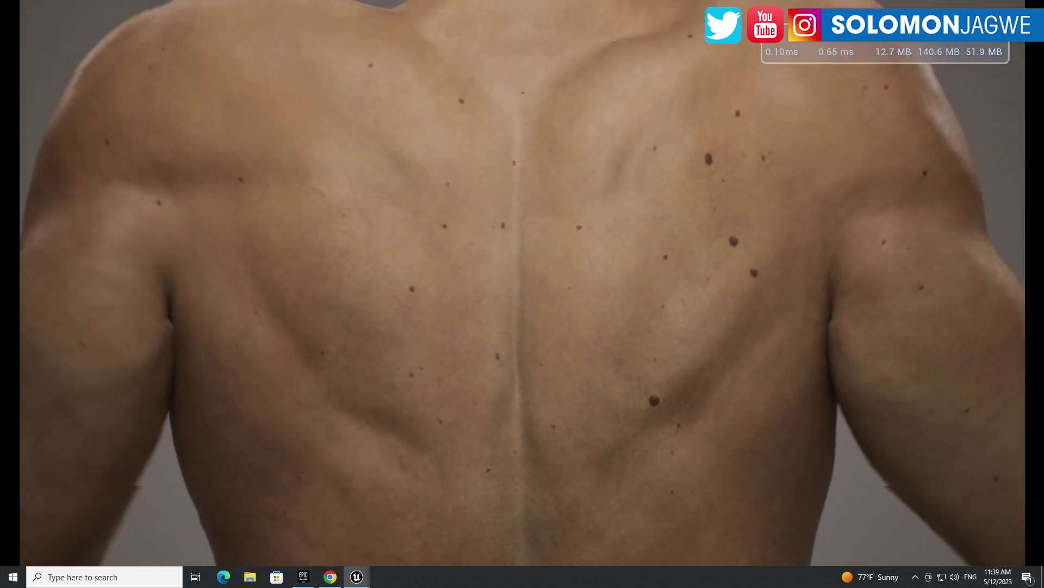
Step: Exit the full-screen play preview and switch to the Epic Games Launcher
{"action": "key", "text": "F11"}
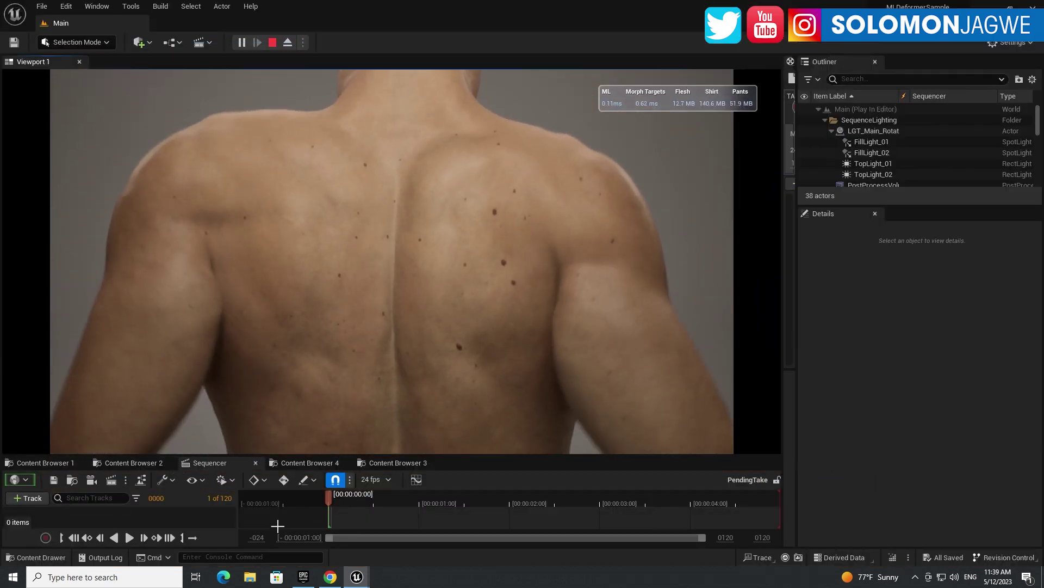
{"action": "left_click", "coordinate": [305, 579]}
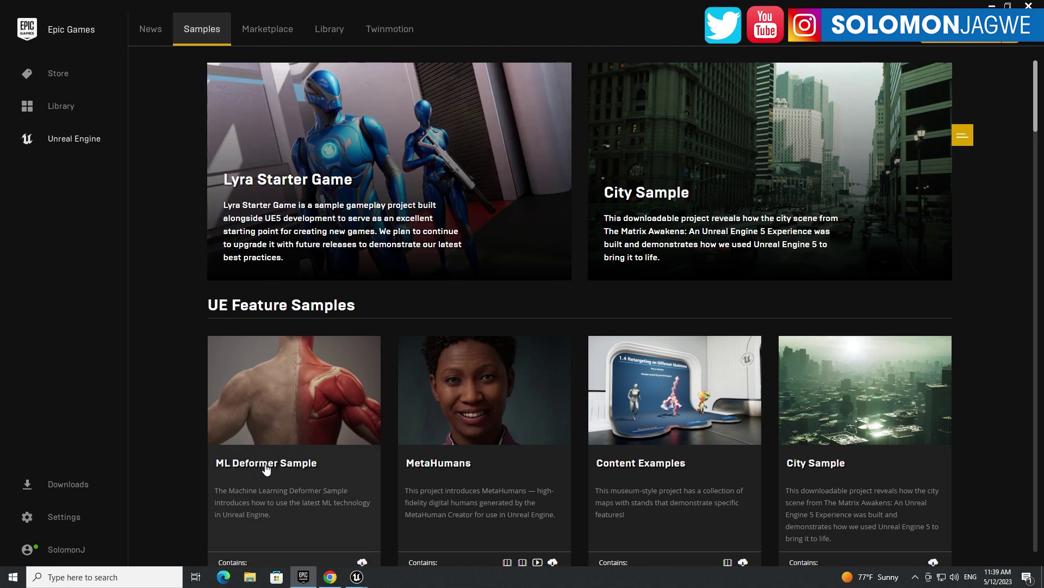
Step: Open the ML Deformer Sample details page and browse through its preview gallery images
{"action": "left_click", "coordinate": [307, 416]}
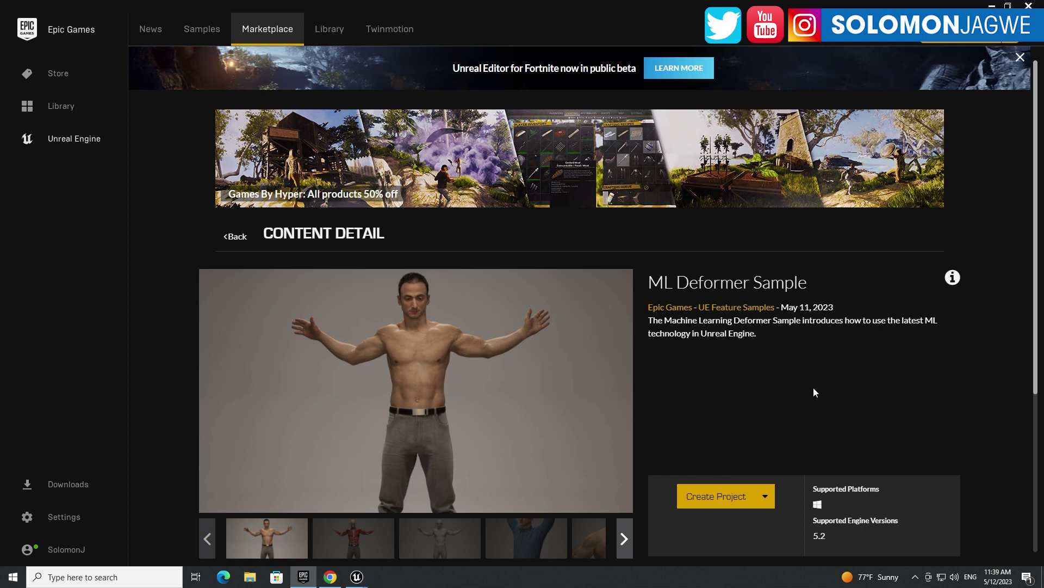
{"action": "scroll", "coordinate": [814, 392], "scroll_direction": "down", "scroll_amount": 2}
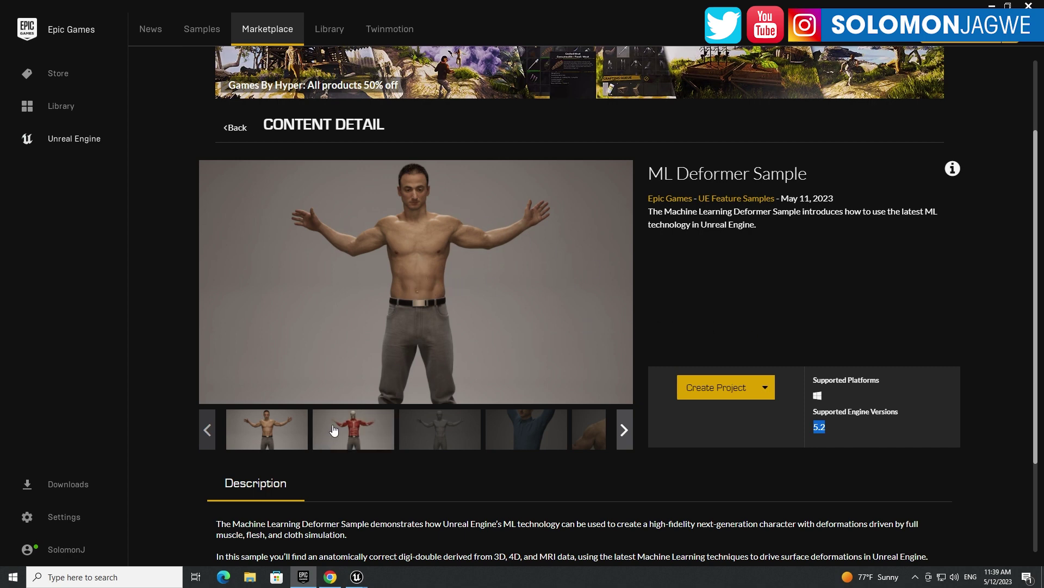
{"action": "left_click", "coordinate": [353, 433]}
{"action": "left_click", "coordinate": [461, 441]}
{"action": "left_click", "coordinate": [526, 441]}
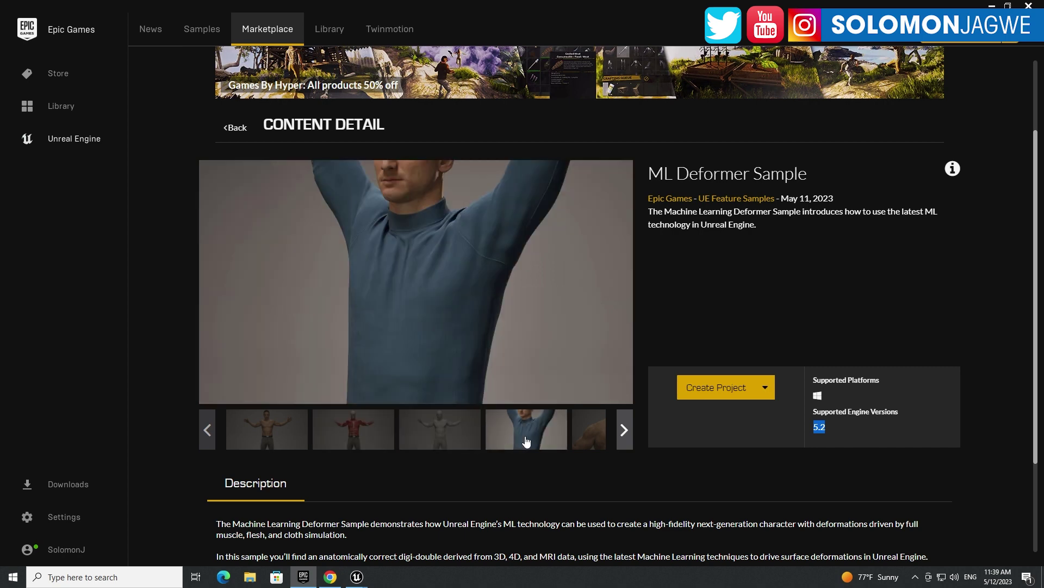
{"action": "left_click", "coordinate": [620, 433]}
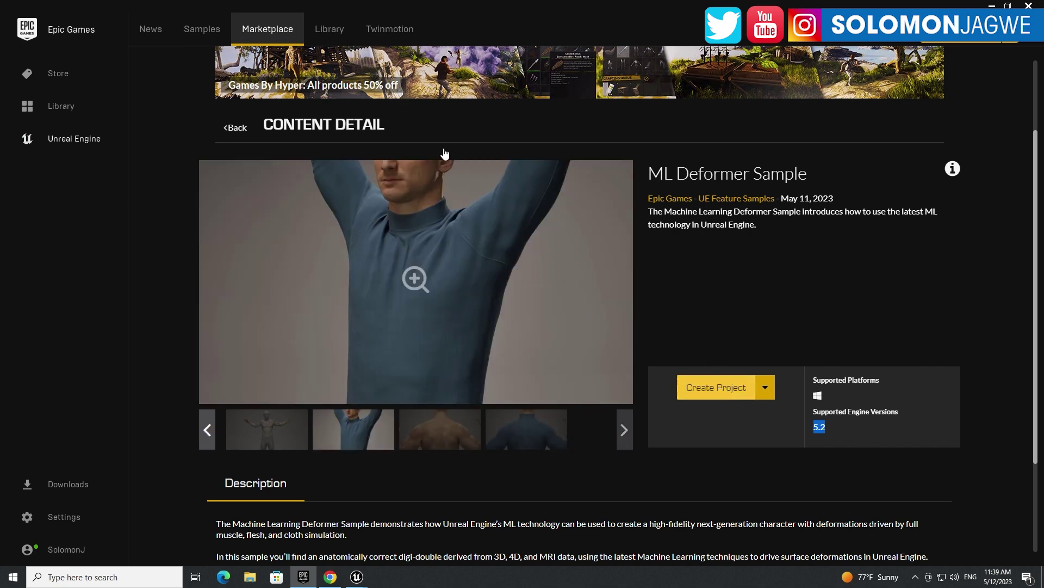
Step: Go to the Library and look over the MLDeformerSample 5.2 project card
{"action": "left_click", "coordinate": [334, 34]}
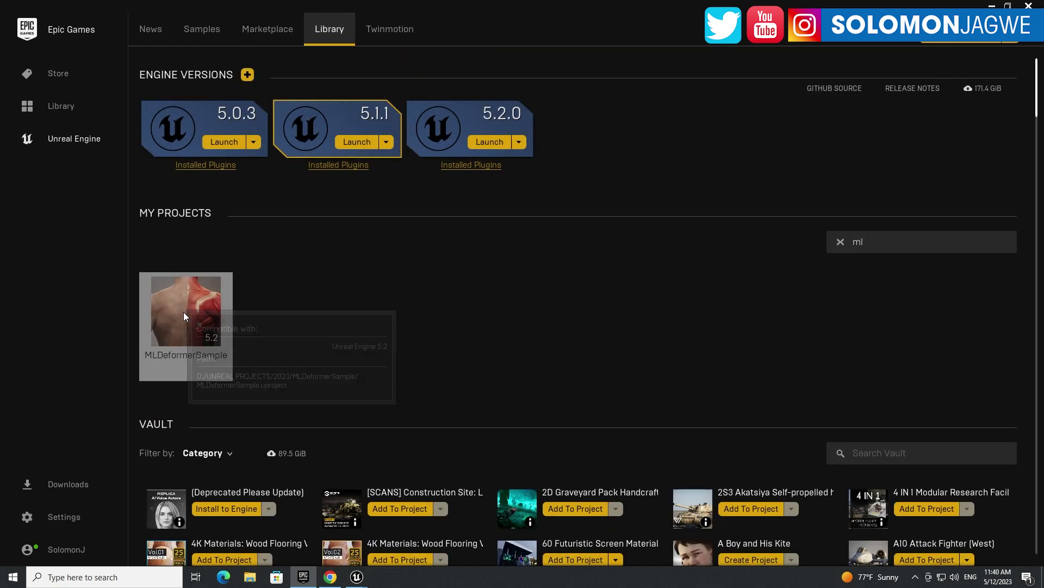
{"action": "mouse_move", "coordinate": [210, 325]}
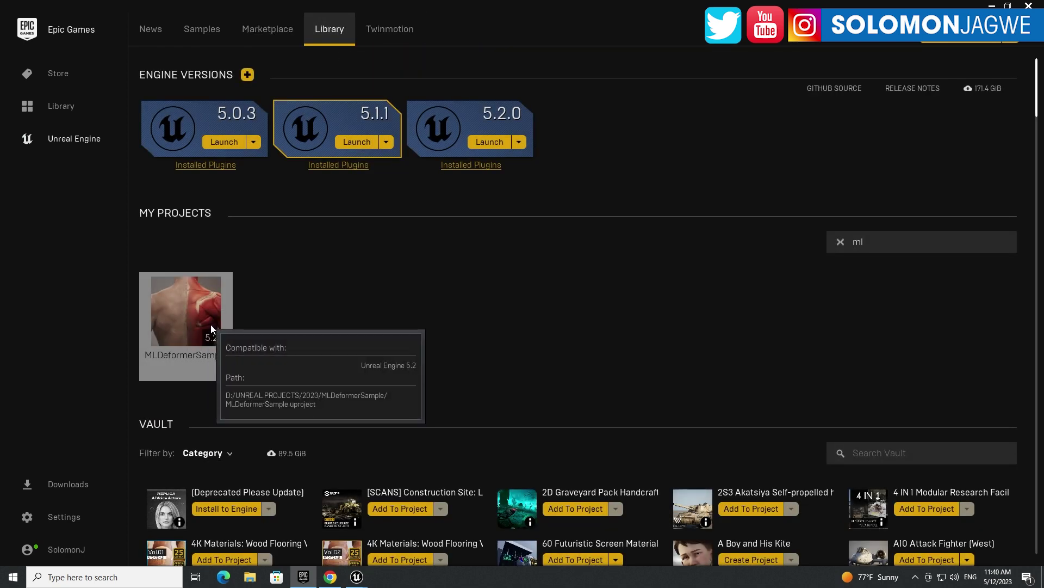
{"action": "mouse_move", "coordinate": [200, 302]}
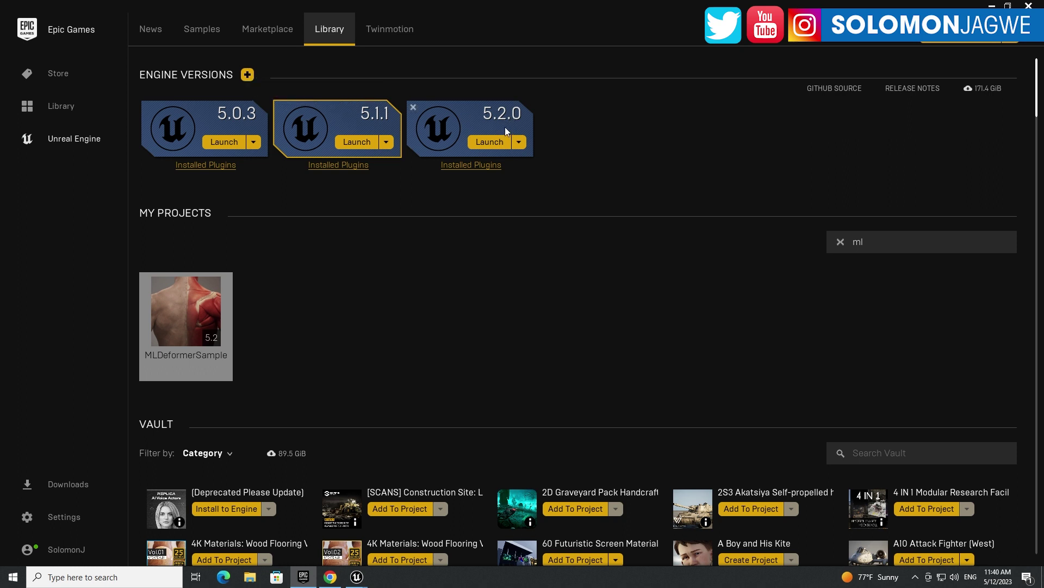
Step: Add a 4.27.2 engine version slot, then remove it again
{"action": "left_click", "coordinate": [248, 76]}
{"action": "left_click", "coordinate": [653, 144]}
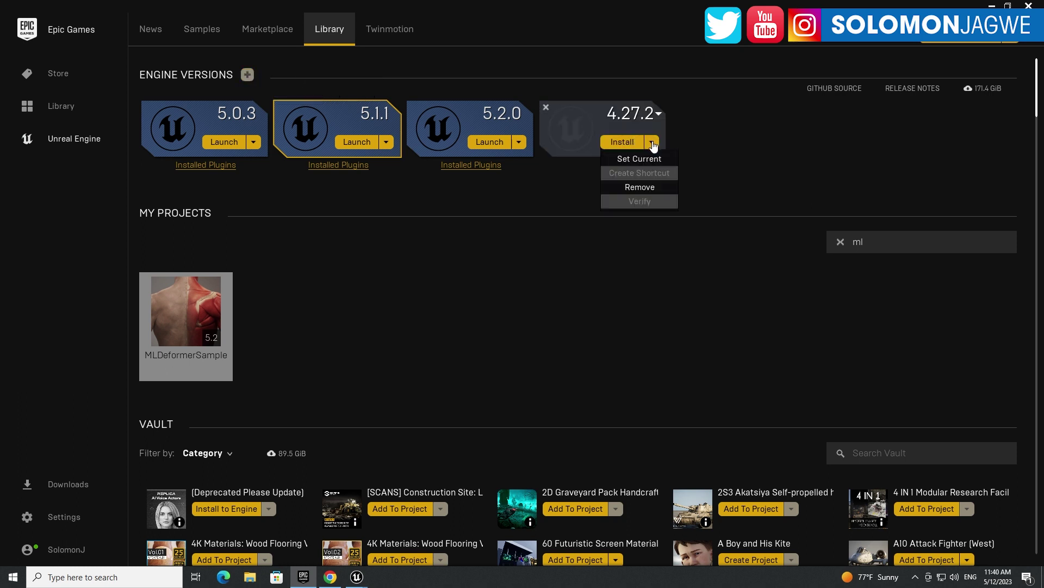
{"action": "left_click", "coordinate": [658, 114]}
{"action": "scroll", "coordinate": [673, 187], "scroll_direction": "down", "scroll_amount": 1}
{"action": "scroll", "coordinate": [668, 196], "scroll_direction": "down", "scroll_amount": 5}
{"action": "scroll", "coordinate": [664, 193], "scroll_direction": "up", "scroll_amount": 5}
{"action": "scroll", "coordinate": [691, 188], "scroll_direction": "up", "scroll_amount": 1}
{"action": "scroll", "coordinate": [665, 188], "scroll_direction": "up", "scroll_amount": 2}
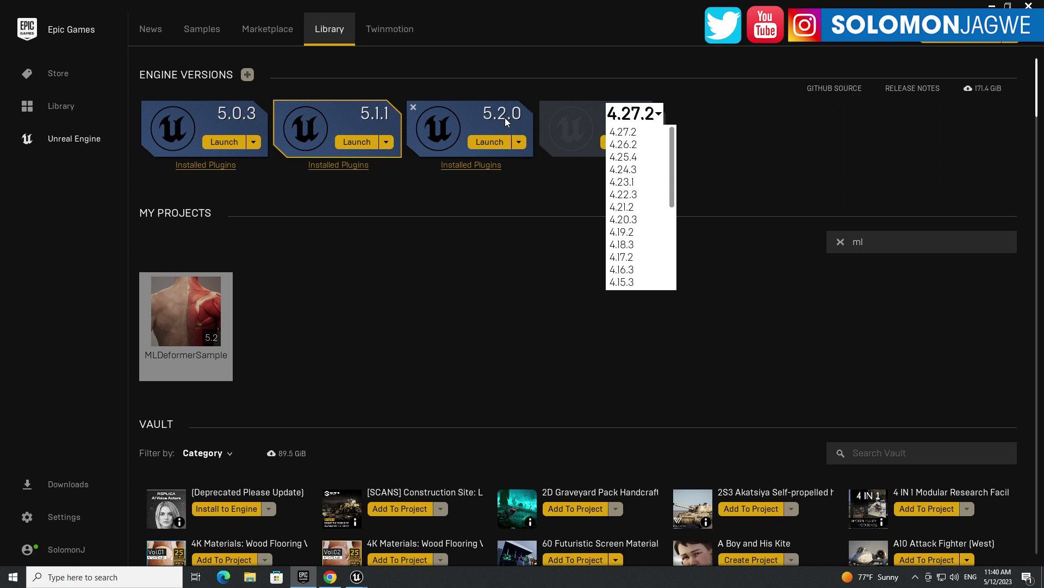
{"action": "left_click", "coordinate": [660, 115]}
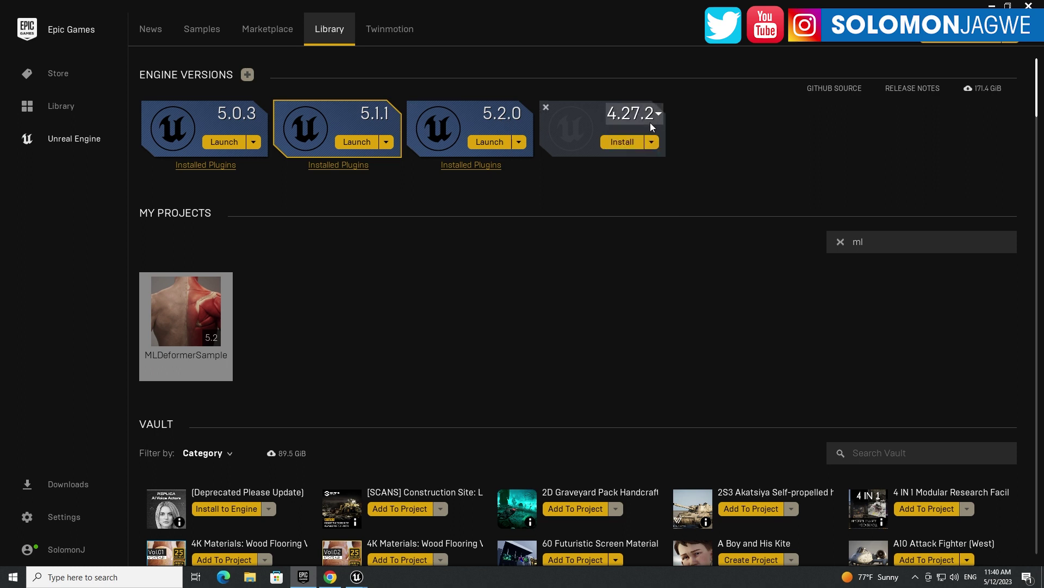
{"action": "left_click", "coordinate": [546, 108]}
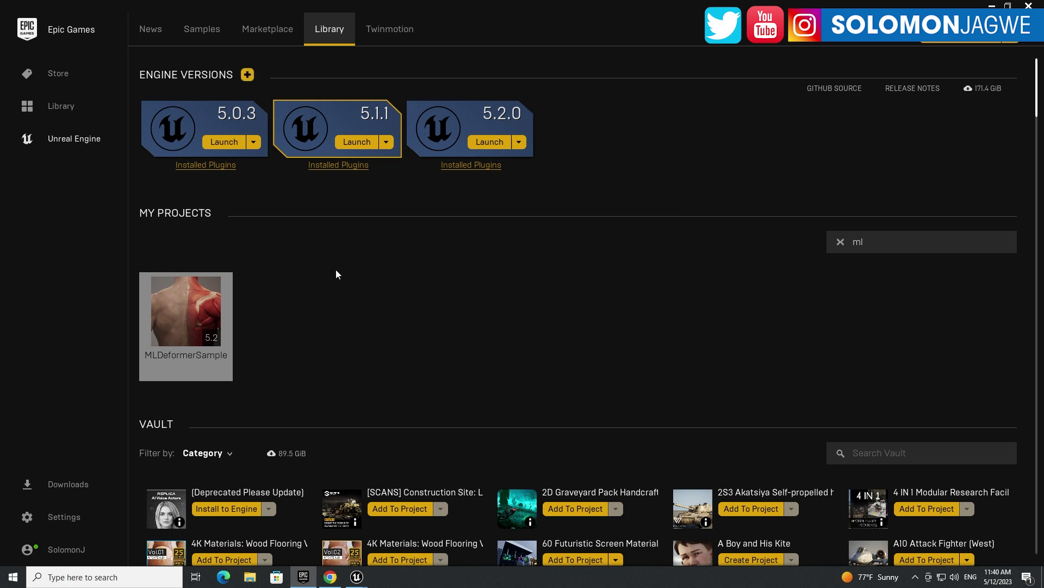
Step: Back in the editor, select and frame BP_Emil and duplicate it as BP_Emil2
{"action": "mouse_move", "coordinate": [357, 577]}
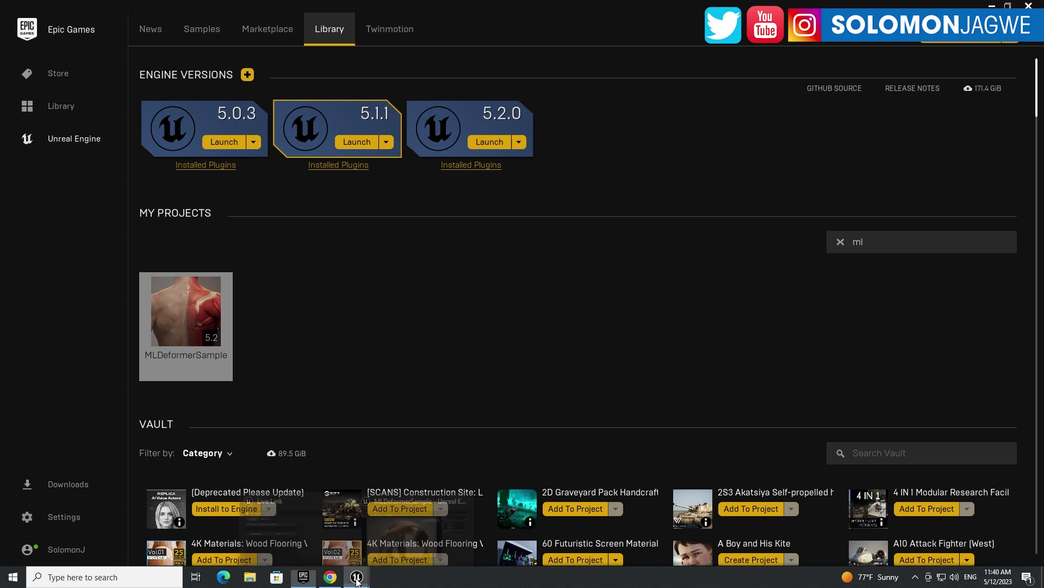
{"action": "left_click", "coordinate": [393, 498]}
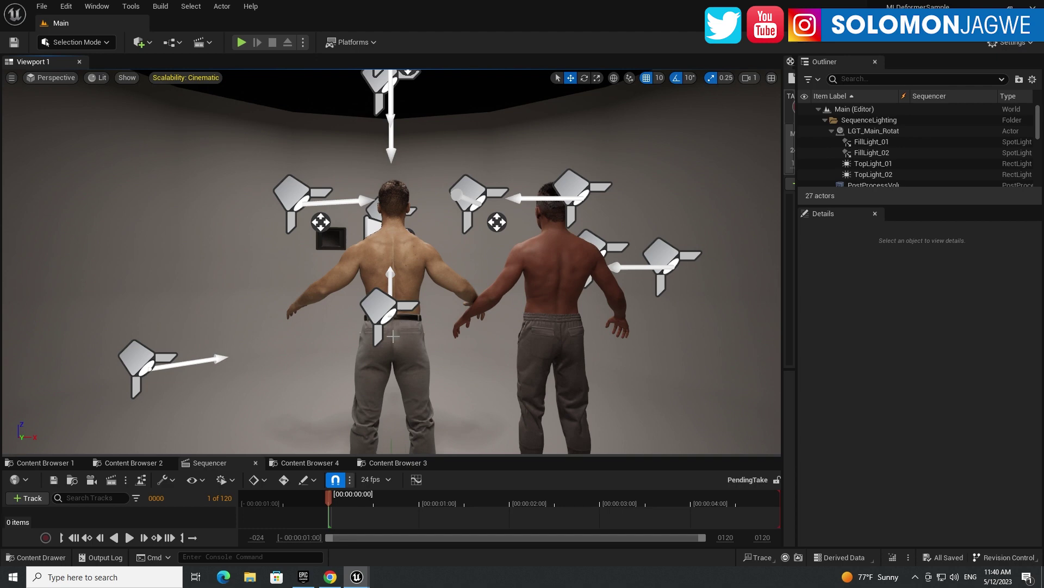
{"action": "right_click_drag", "start_coordinate": [392, 336], "coordinate": [326, 336]}
{"action": "left_click", "coordinate": [519, 268]}
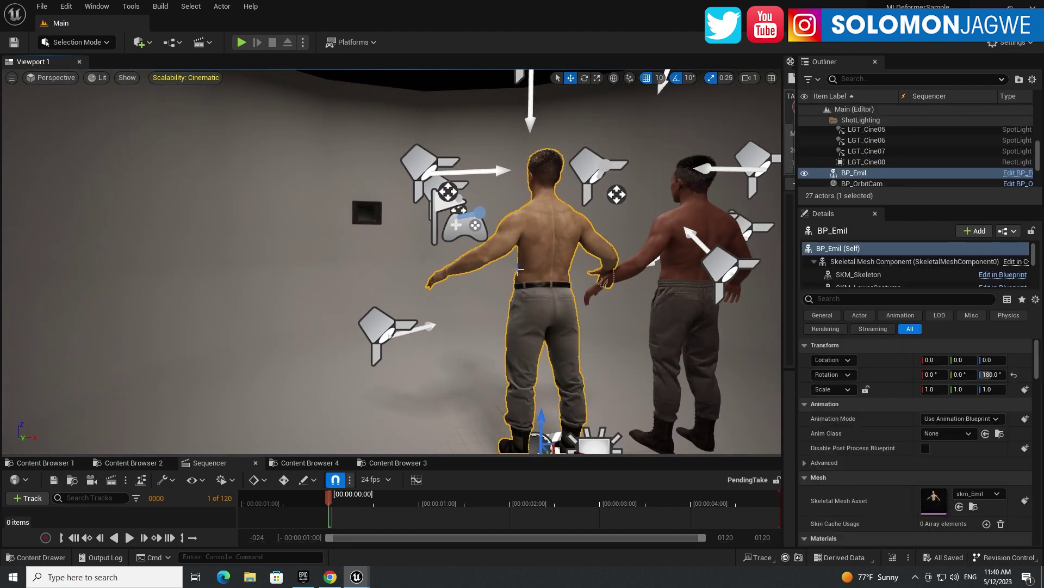
{"action": "key", "text": "f"}
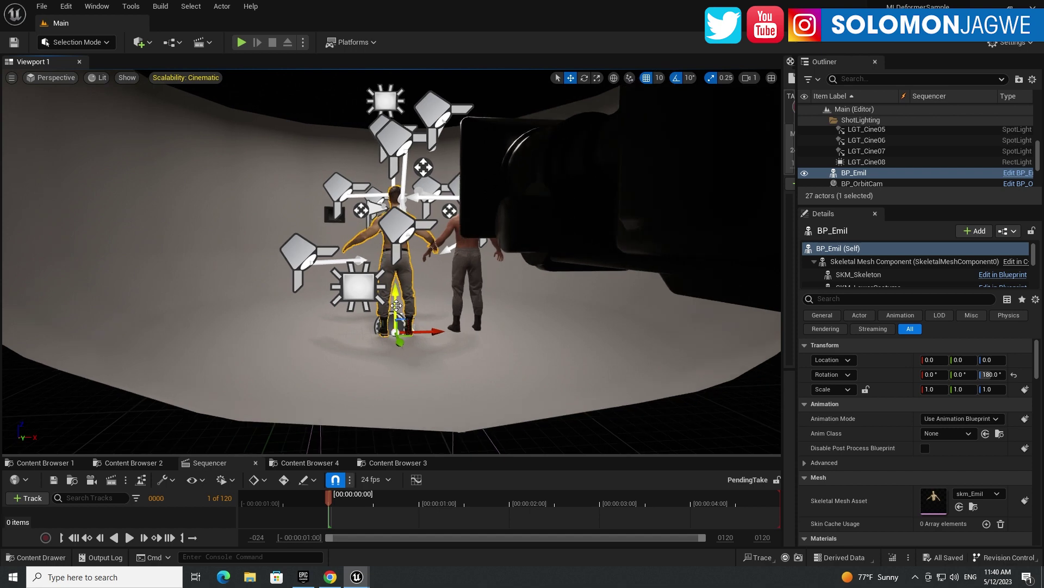
{"action": "left_click_drag", "start_coordinate": [393, 314], "coordinate": [393, 314], "text": "alt"}
{"action": "key", "text": "ctrl+z"}
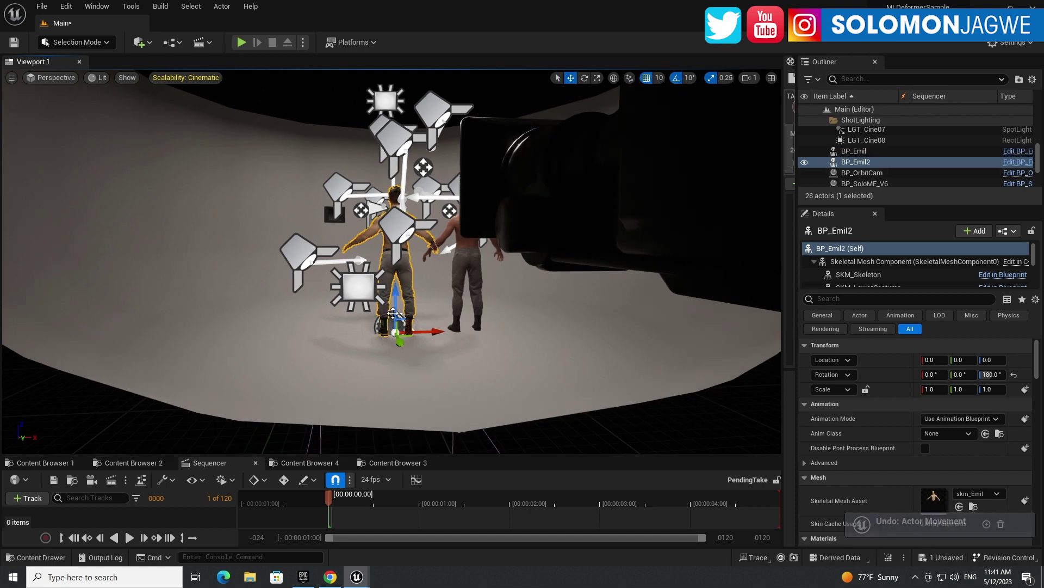
Step: Hide editor icons, inspect BP_Emil2's back, shoulder and arm closely, then frame him fully
{"action": "left_click_drag", "start_coordinate": [235, 308], "coordinate": [228, 300], "text": "alt"}
{"action": "key", "text": "g"}
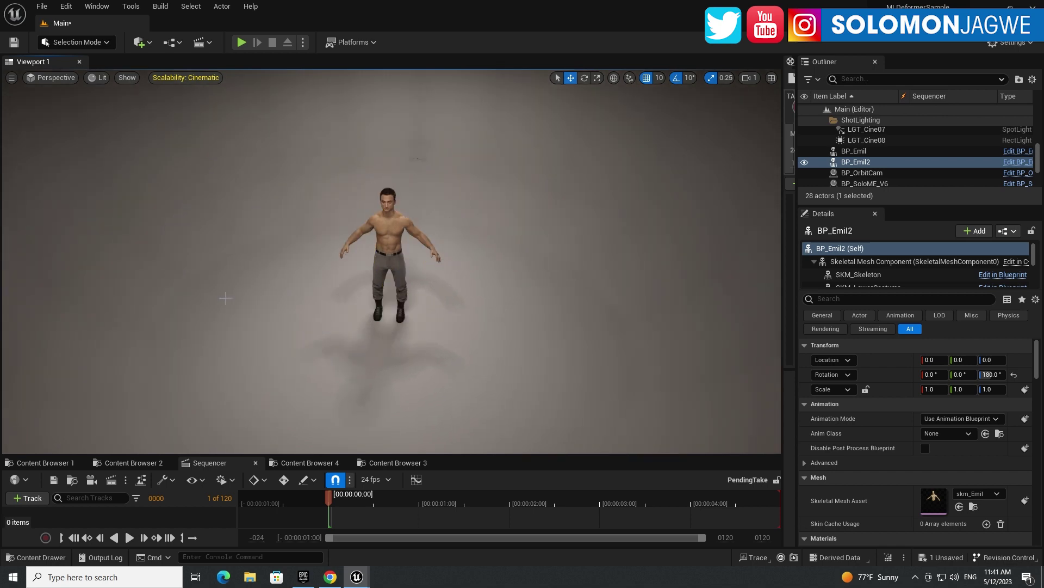
{"action": "key", "text": "f"}
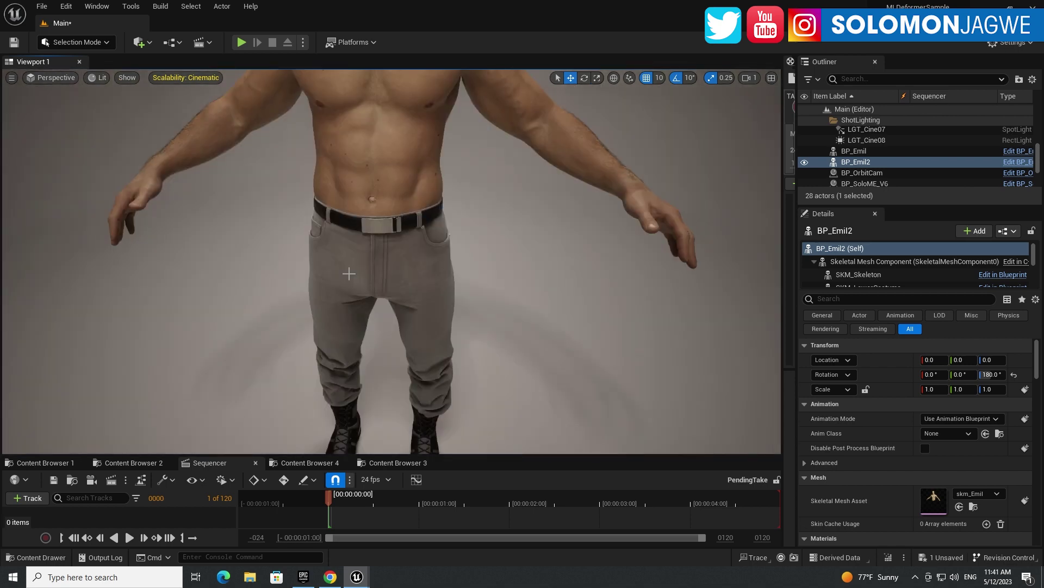
{"action": "scroll", "coordinate": [349, 274], "scroll_direction": "up", "scroll_amount": 5}
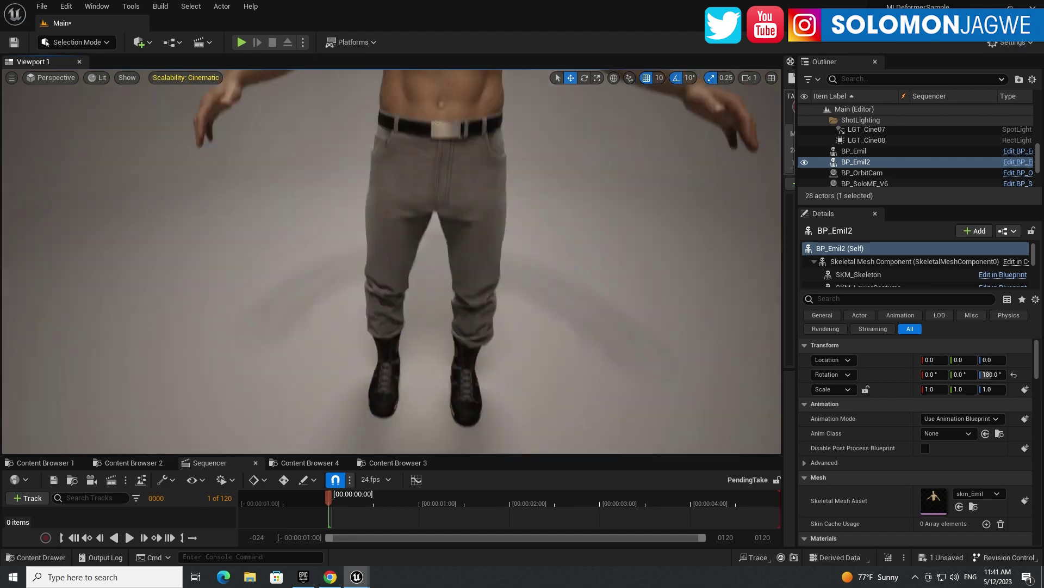
{"action": "left_click_drag", "start_coordinate": [349, 273], "coordinate": [414, 317], "text": "alt"}
{"action": "left_click_drag", "start_coordinate": [319, 322], "coordinate": [326, 267], "text": "alt"}
{"action": "left_click_drag", "start_coordinate": [293, 326], "coordinate": [463, 314], "text": "alt"}
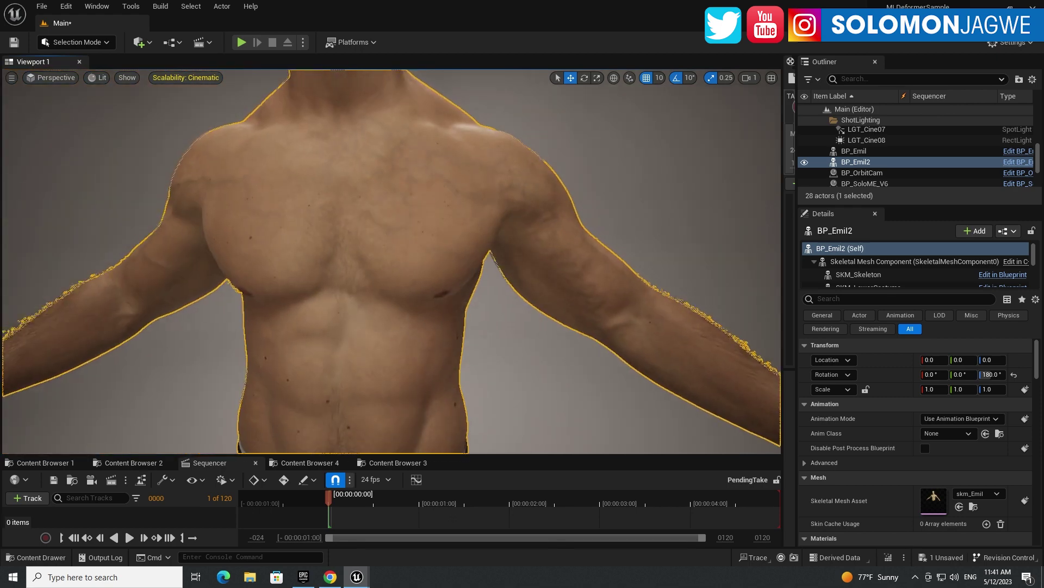
{"action": "key", "text": "f"}
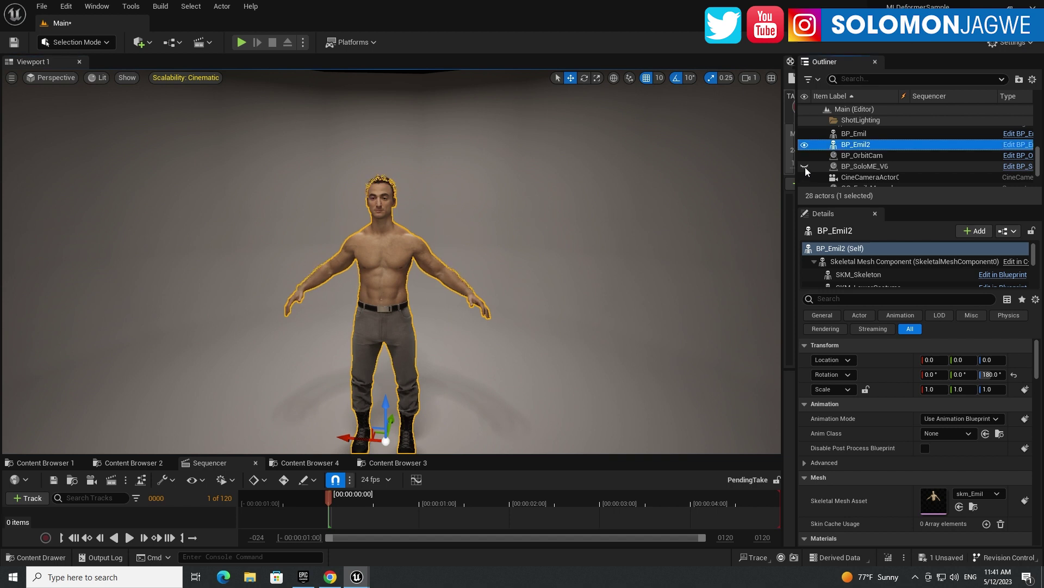
Step: Uncheck Actor Hidden In Game on BP_SoloME_V6 and view the MetaHuman's chest and shoulders
{"action": "left_click", "coordinate": [864, 166]}
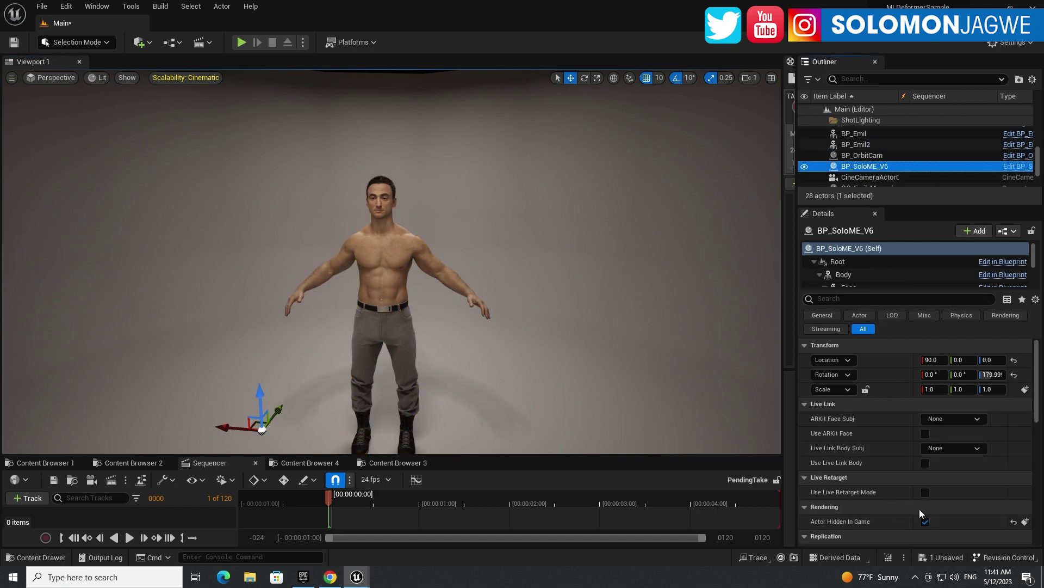
{"action": "left_click", "coordinate": [926, 522]}
{"action": "right_click_drag", "start_coordinate": [385, 319], "coordinate": [436, 324]}
{"action": "scroll", "coordinate": [436, 324], "scroll_direction": "up", "scroll_amount": 2}
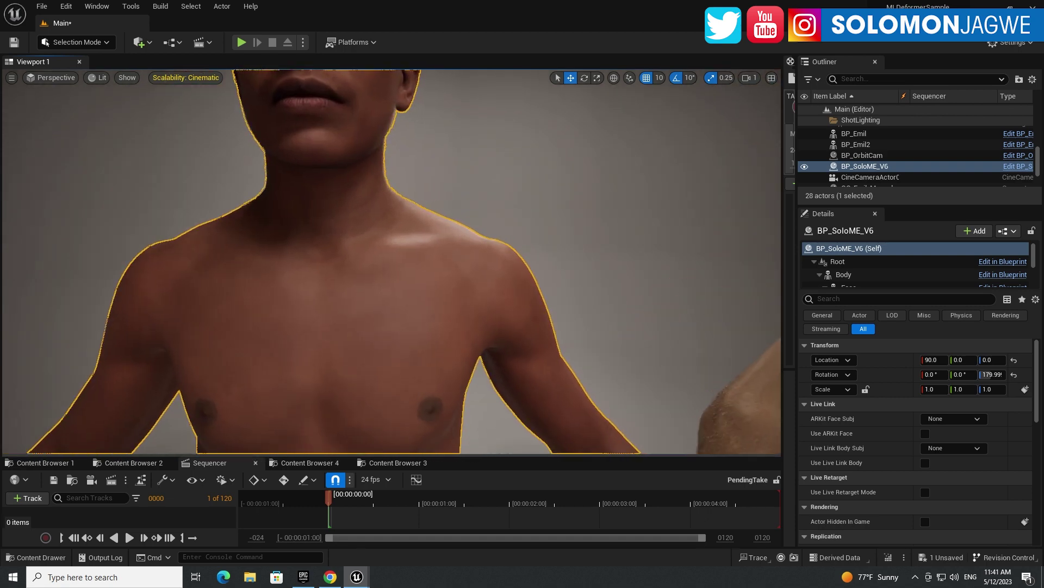
{"action": "right_click_drag", "start_coordinate": [509, 323], "coordinate": [509, 323]}
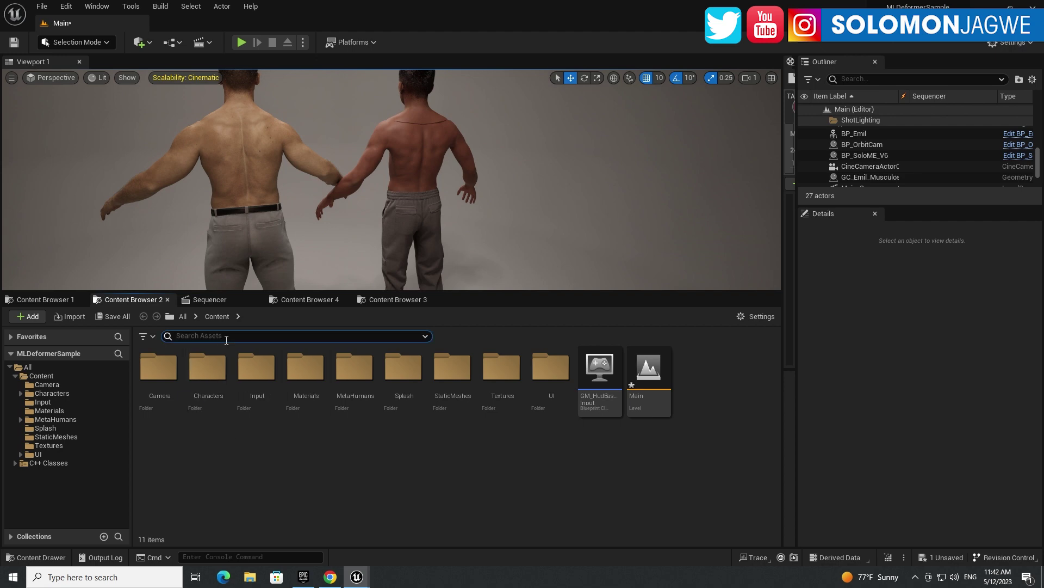
Step: Search the Content Browser for 'seque' and open Main_Sequence in the Sequencer
{"action": "type", "text": "se"}
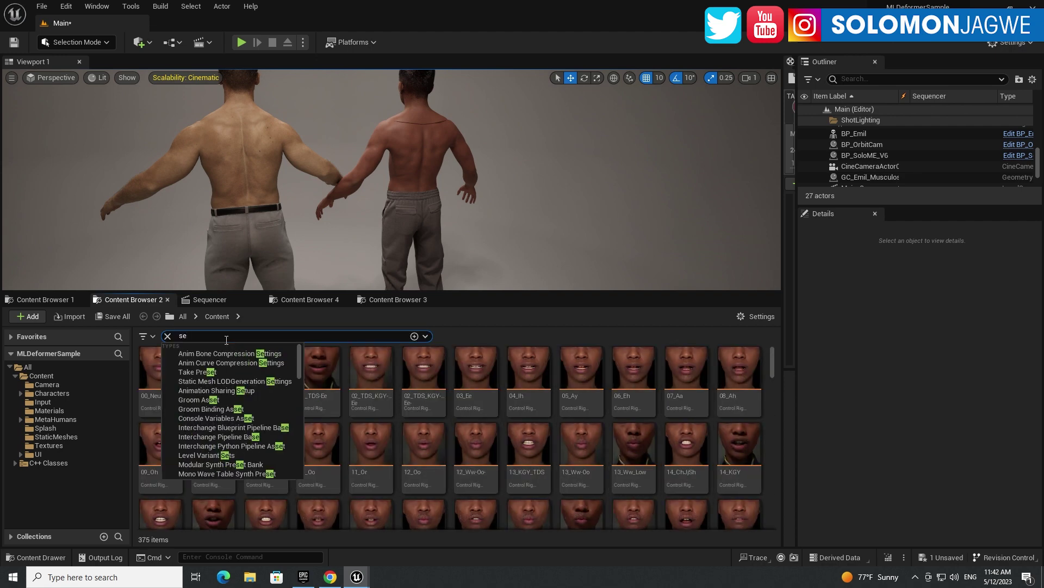
{"action": "type", "text": "quenc"}
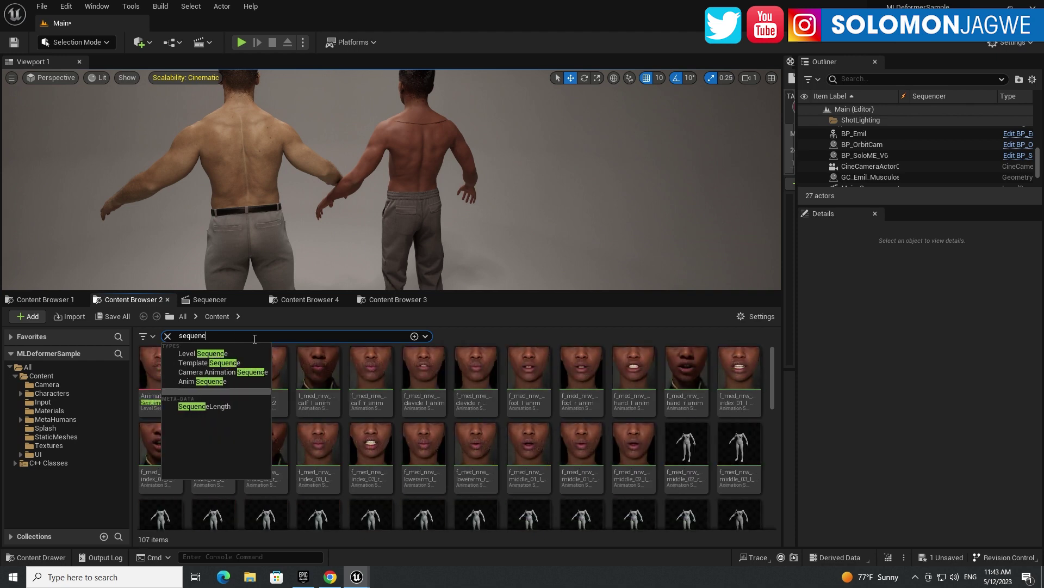
{"action": "scroll", "coordinate": [641, 413], "scroll_direction": "down", "scroll_amount": 5}
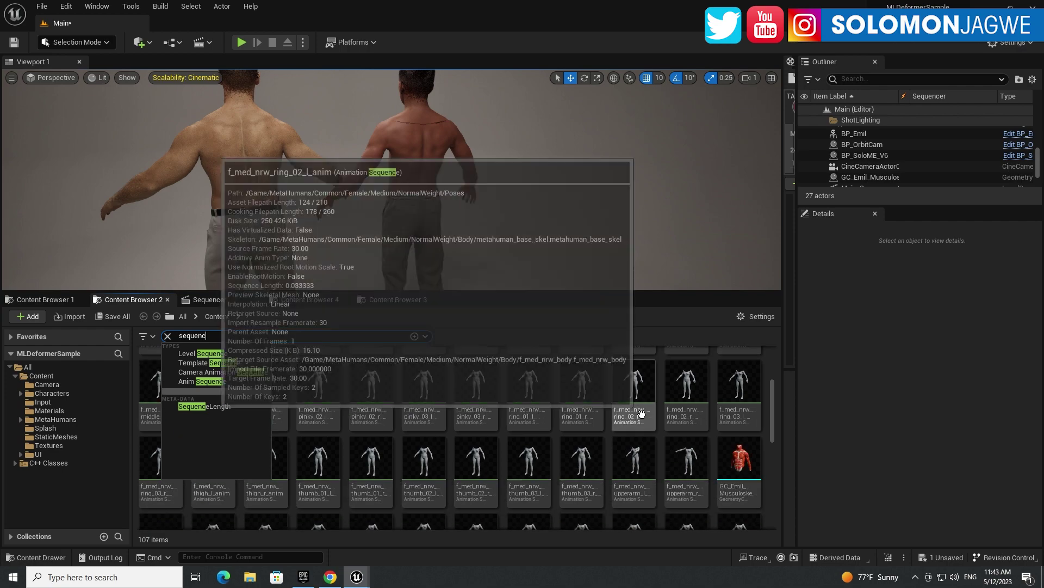
{"action": "scroll", "coordinate": [642, 414], "scroll_direction": "down", "scroll_amount": 5}
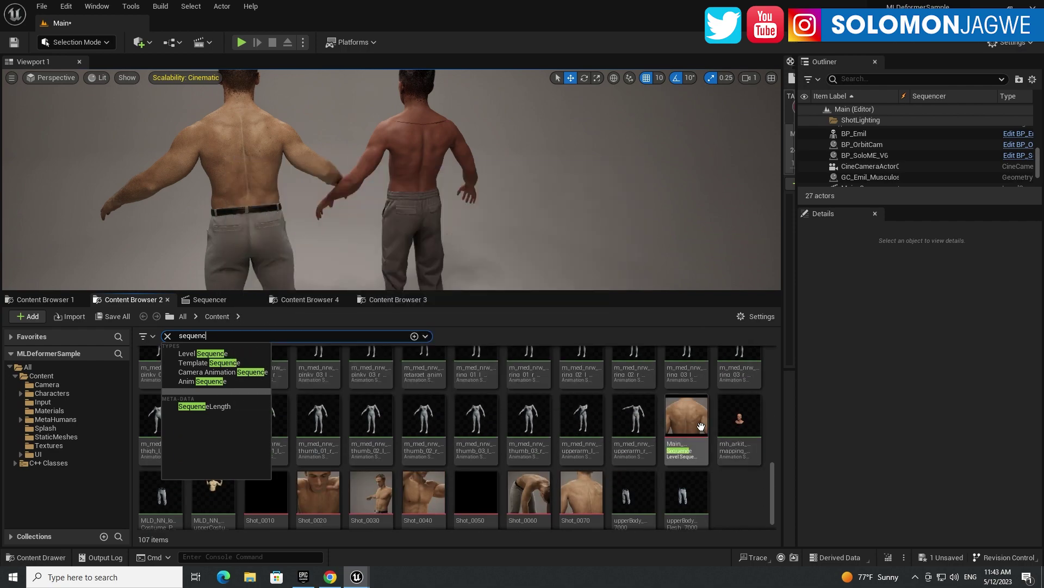
{"action": "left_click", "coordinate": [695, 423]}
{"action": "double_click", "coordinate": [694, 424]}
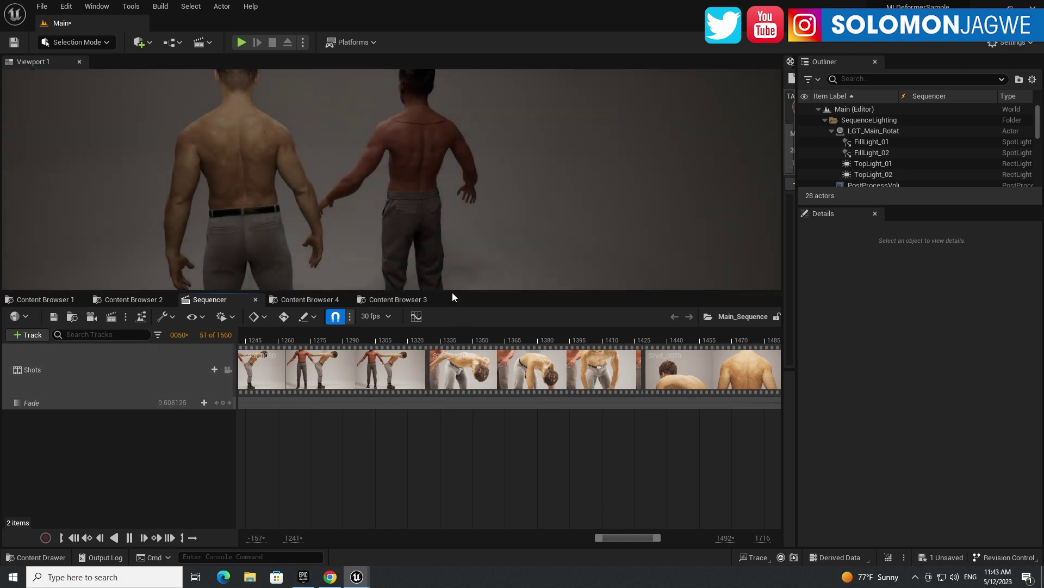
Step: Enlarge the viewport above the Sequencer timeline while Main_Sequence plays
{"action": "left_click_drag", "start_coordinate": [452, 295], "coordinate": [433, 416]}
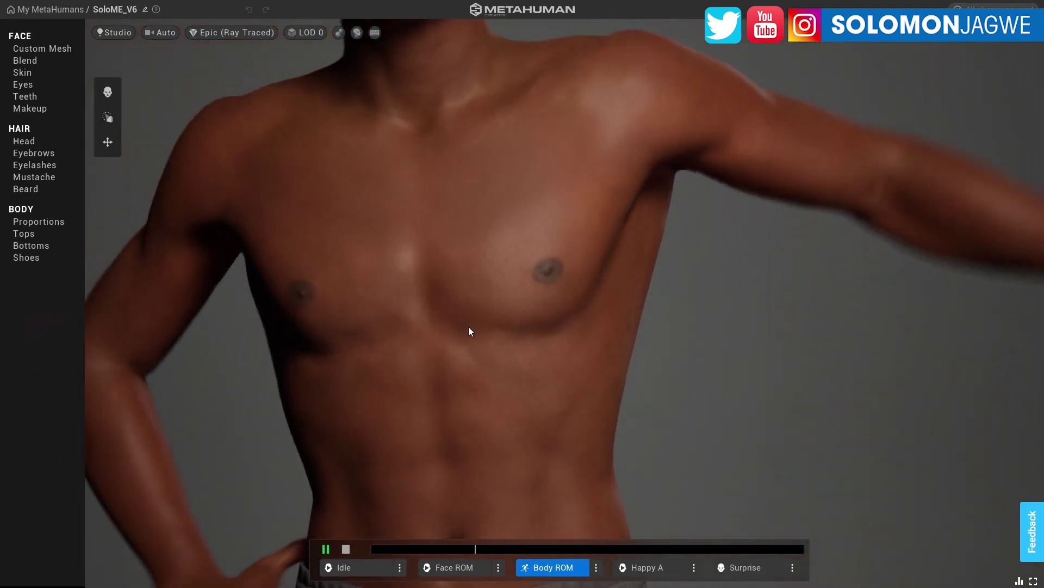
Step: Zoom out on the Body ROM preview, then switch to the launcher and minimize it
{"action": "scroll", "coordinate": [485, 324], "scroll_direction": "down", "scroll_amount": 5}
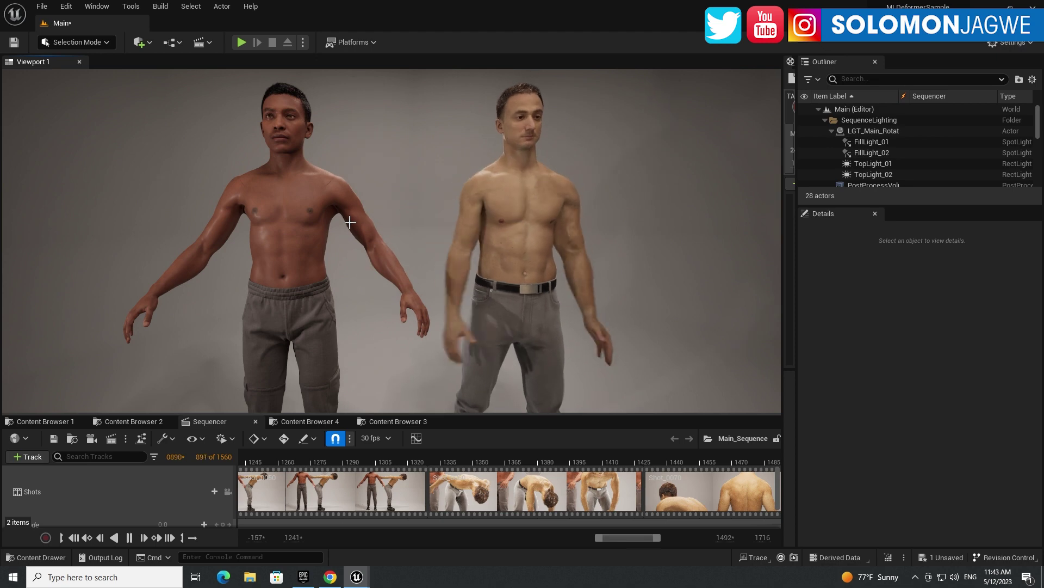
{"action": "left_click", "coordinate": [304, 578]}
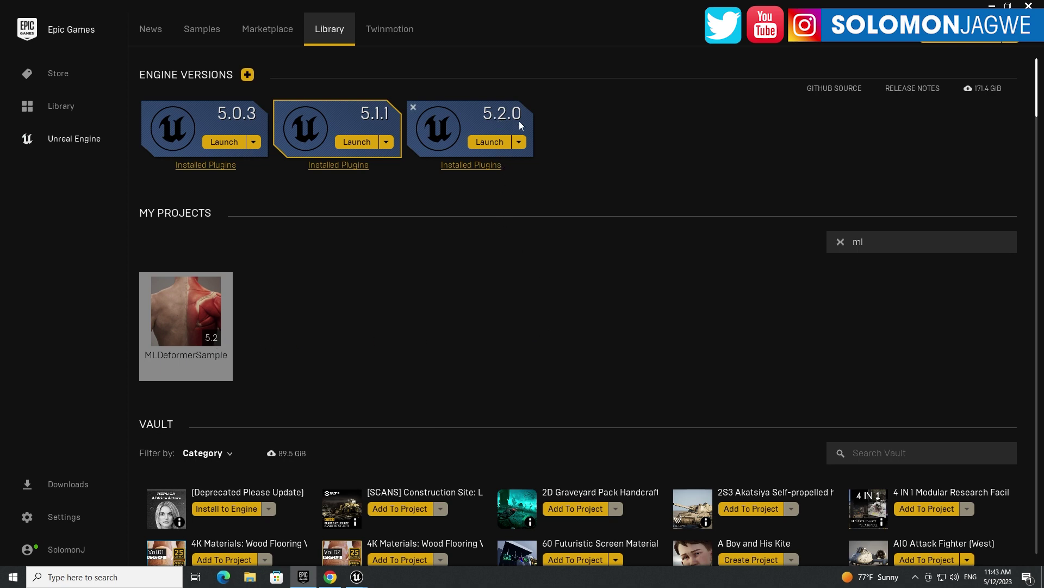
{"action": "left_click", "coordinate": [991, 6]}
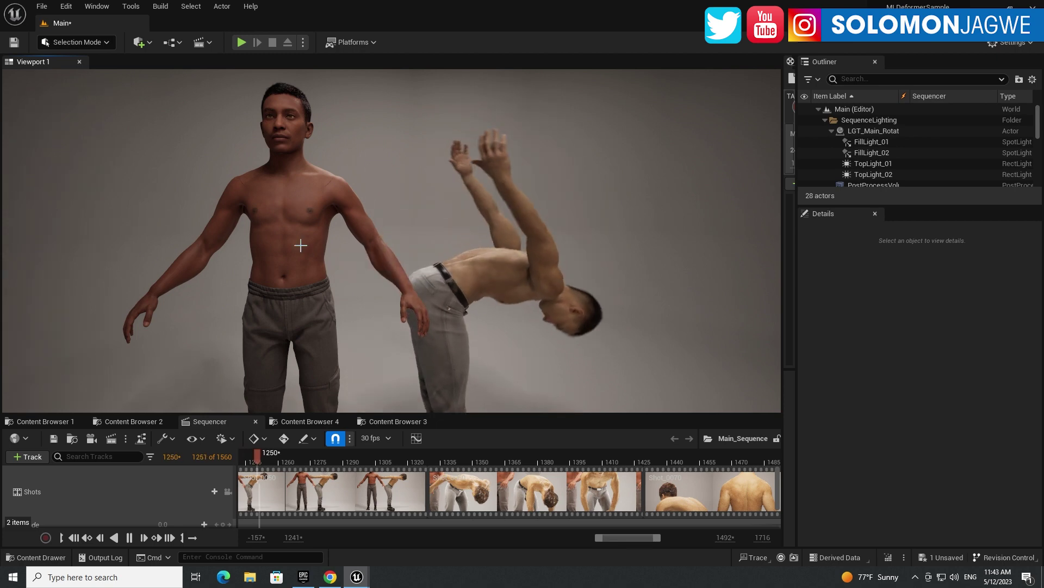
Step: Briefly bring the MetaHuman Creator browser window forward while playback reaches frame 1560
{"action": "left_click", "coordinate": [331, 576]}
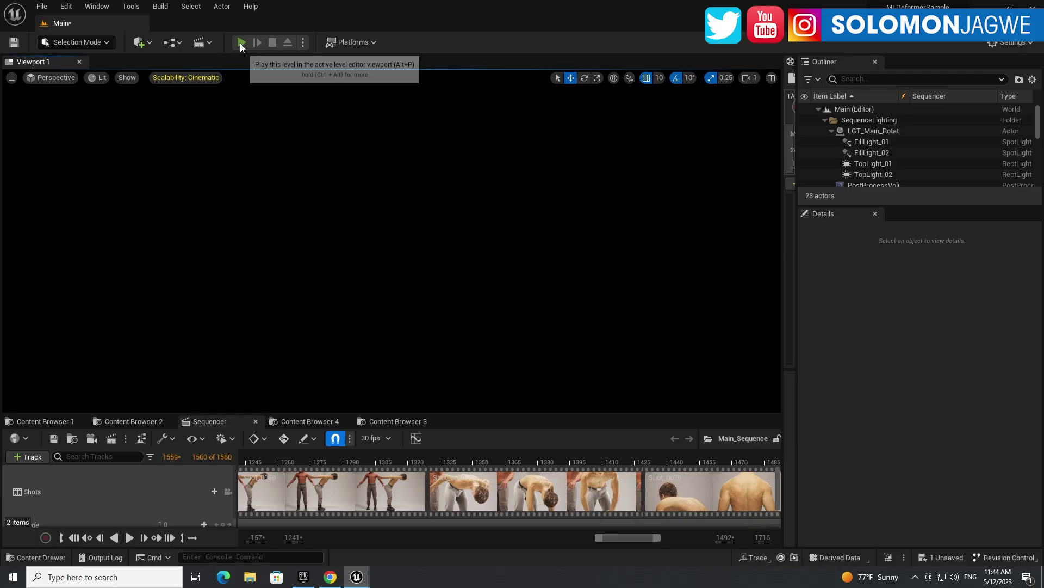
Step: Start a Play-in-Editor session of the level from the toolbar's Play button
{"action": "left_click", "coordinate": [239, 44]}
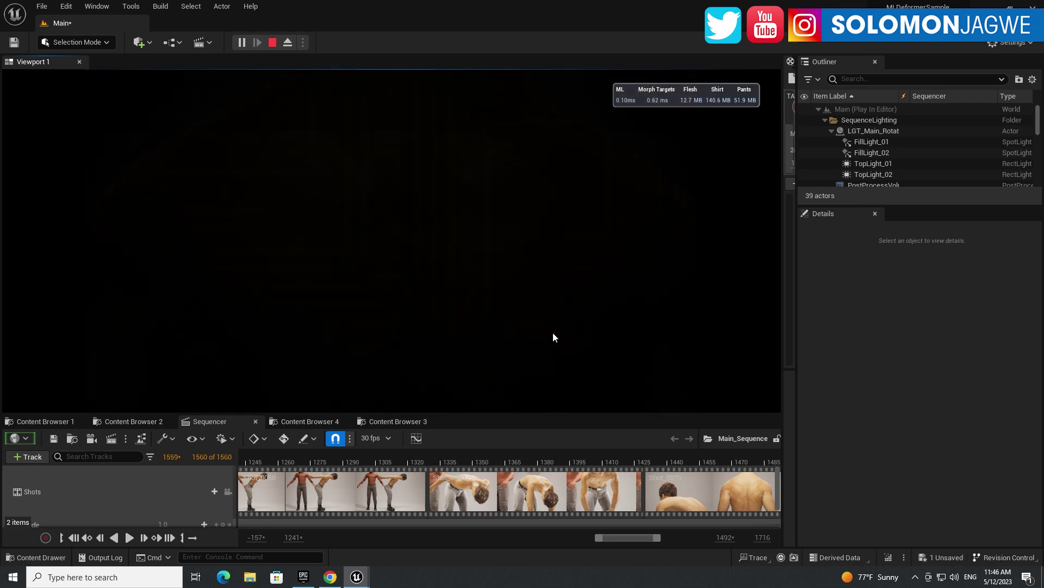
Step: Switch the Play-in-Editor view to fullscreen to watch Emil animate beside the MetaHuman
{"action": "left_click", "coordinate": [552, 337]}
{"action": "key", "text": "shift+F1"}
{"action": "key", "text": "F11"}
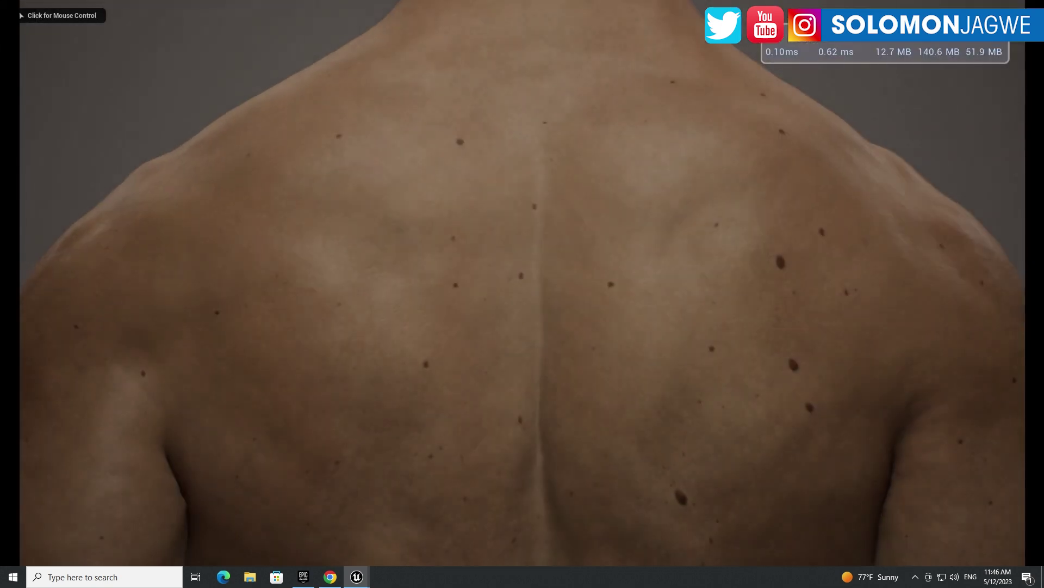